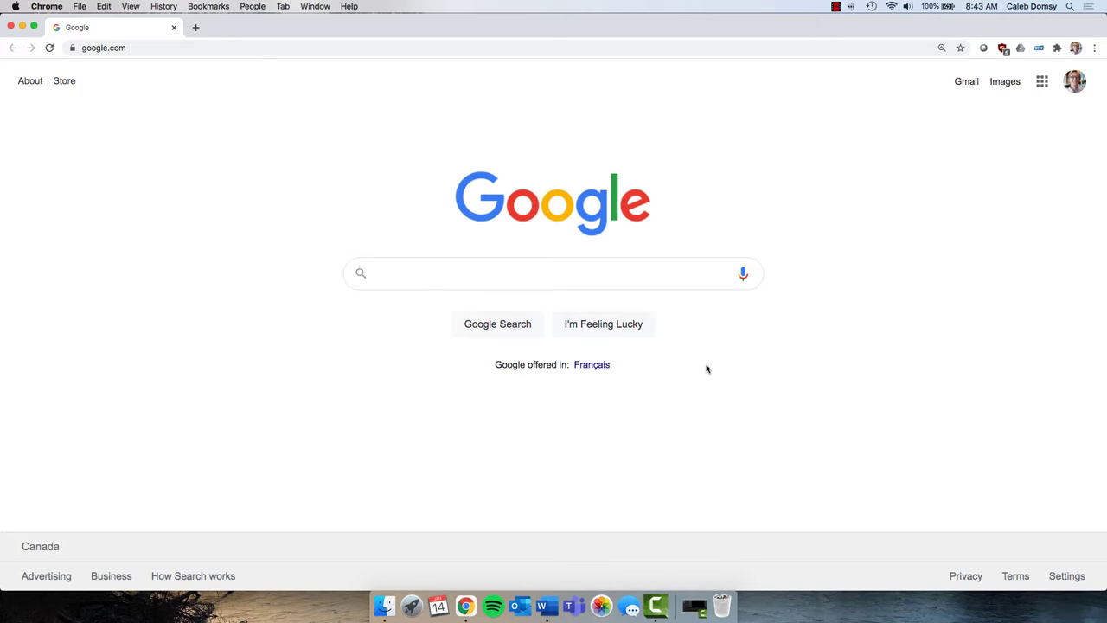
- Search Google for 'business of fashion' and reach the BoF account Sign Up page
text(business of fa)
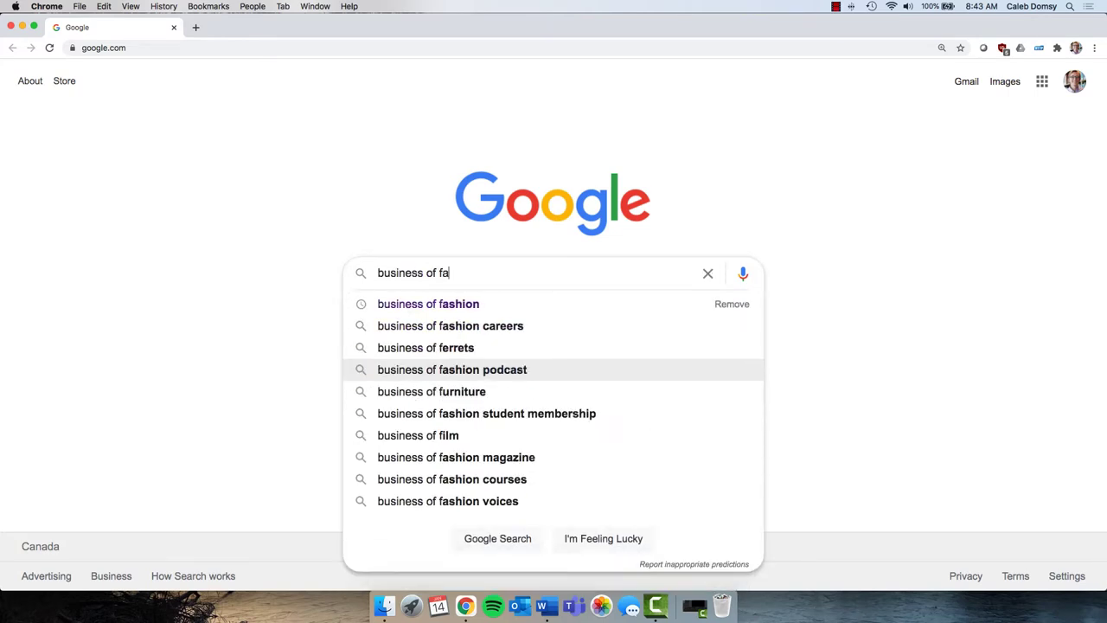
text(shion)
key(Return)
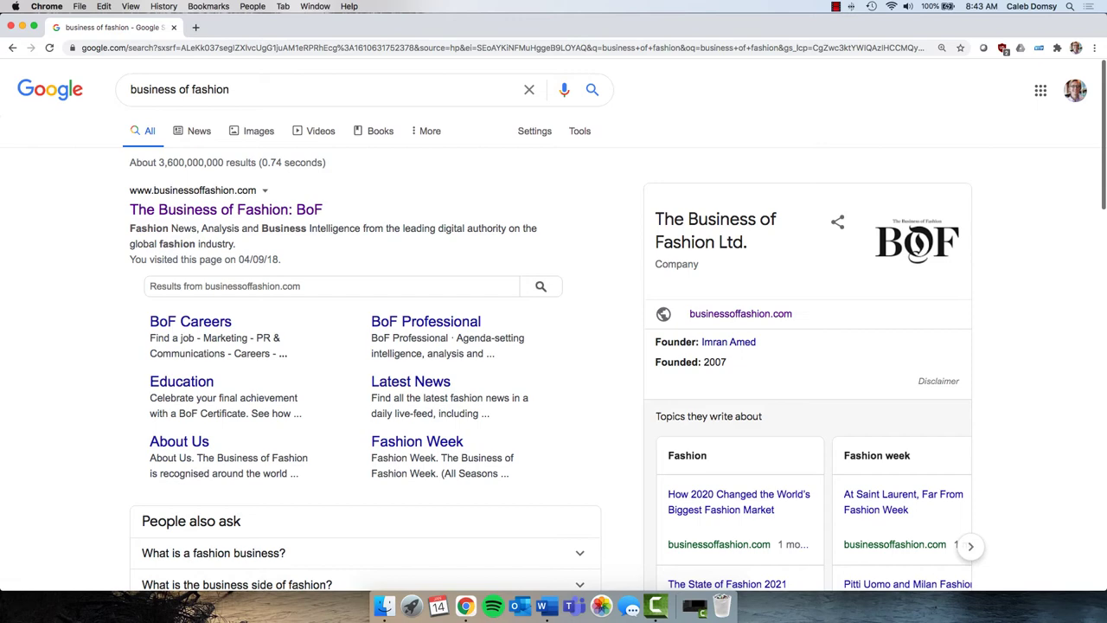
click(286, 209)
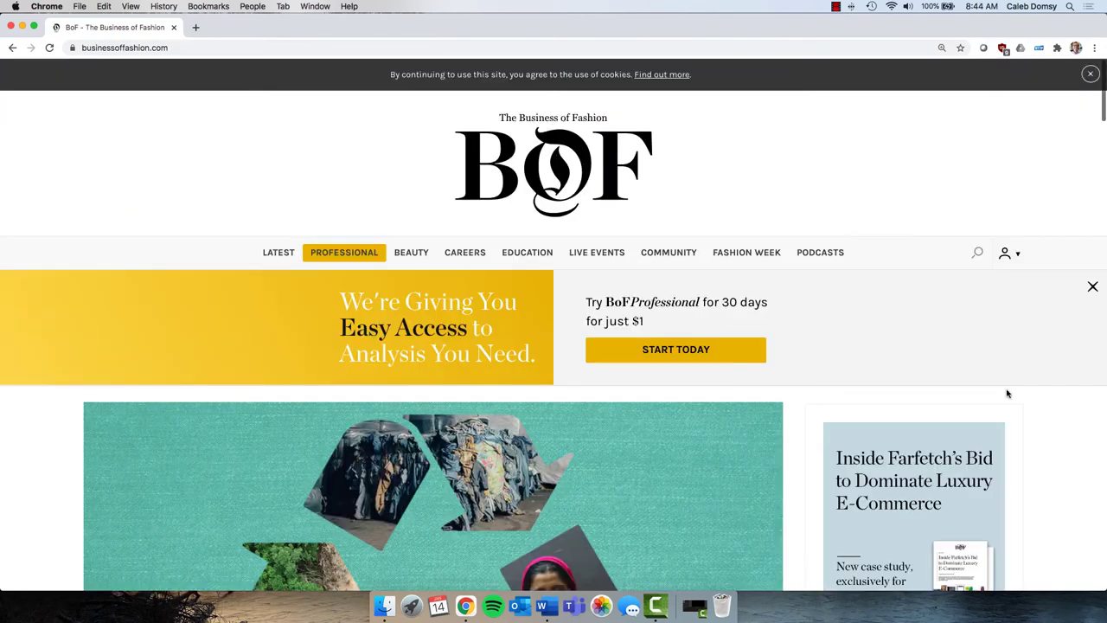
click(1019, 253)
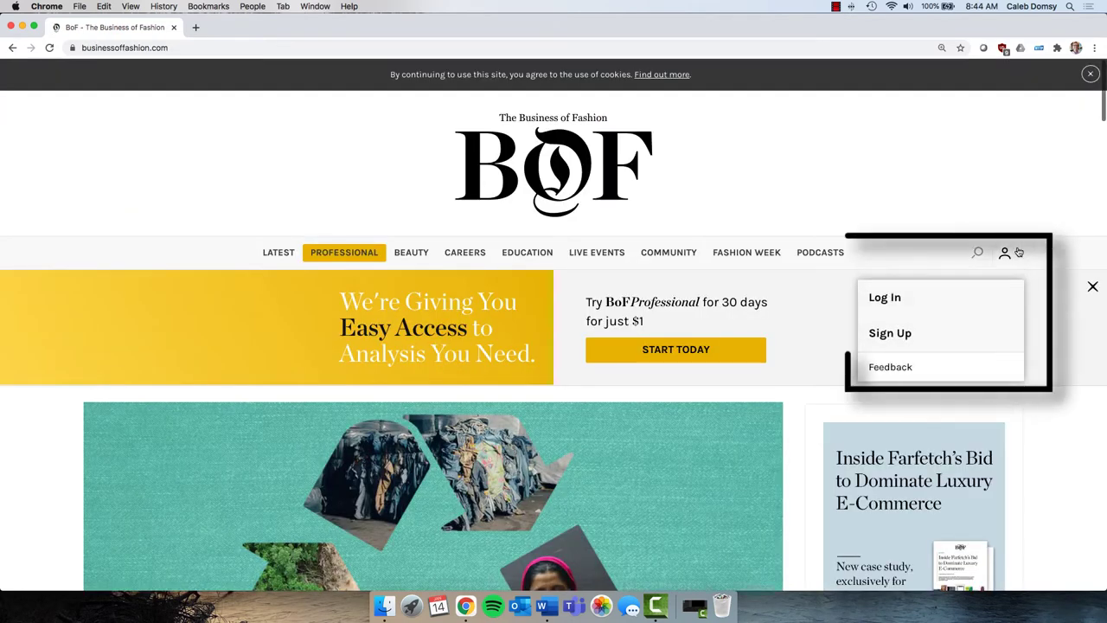
click(897, 337)
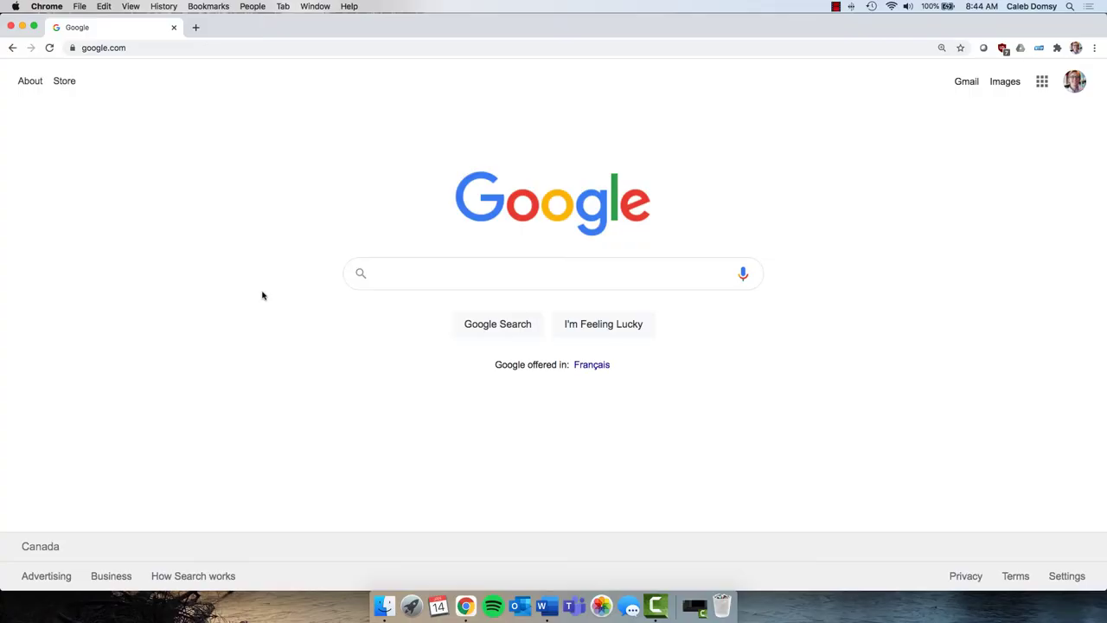
- Search 'vogue business' and open the Vogue Business Newsletter page from its site menu
text(vogue business)
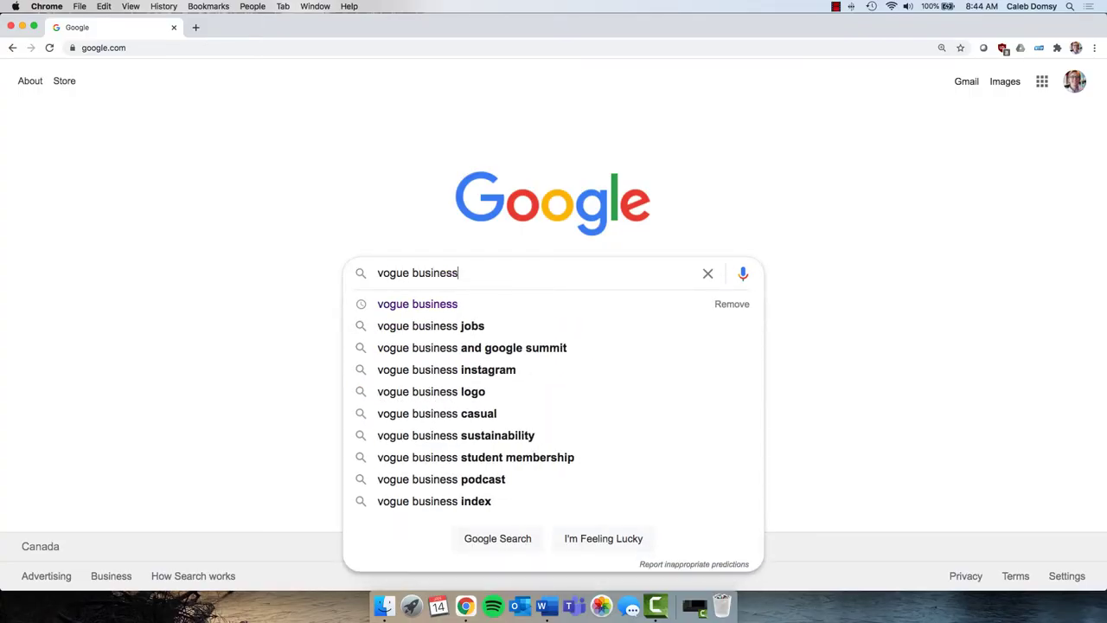
key(Return)
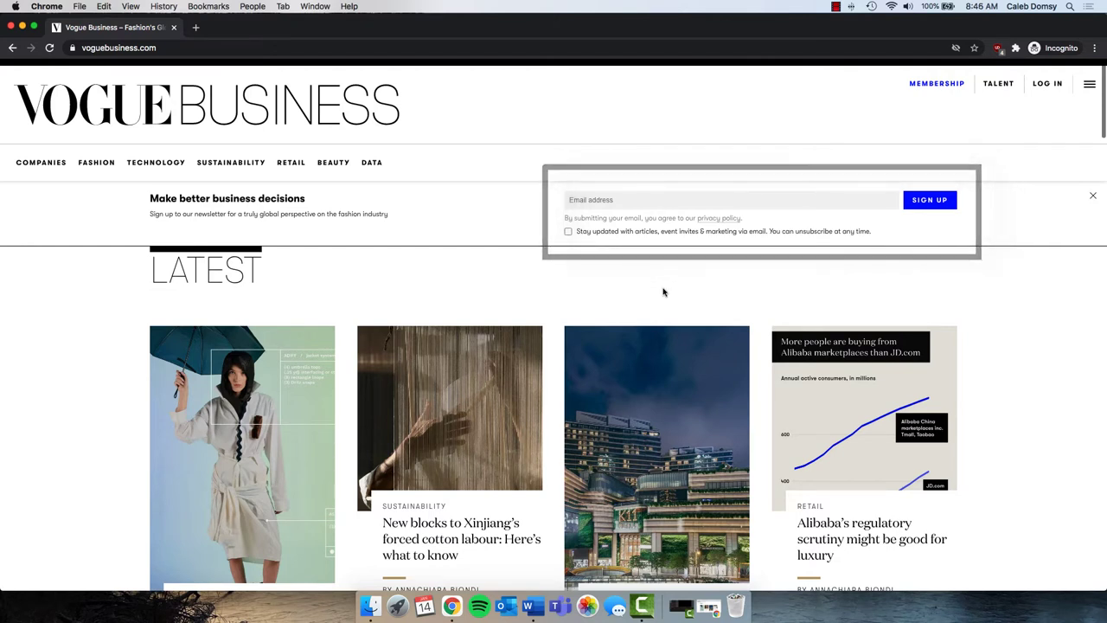
click(1091, 84)
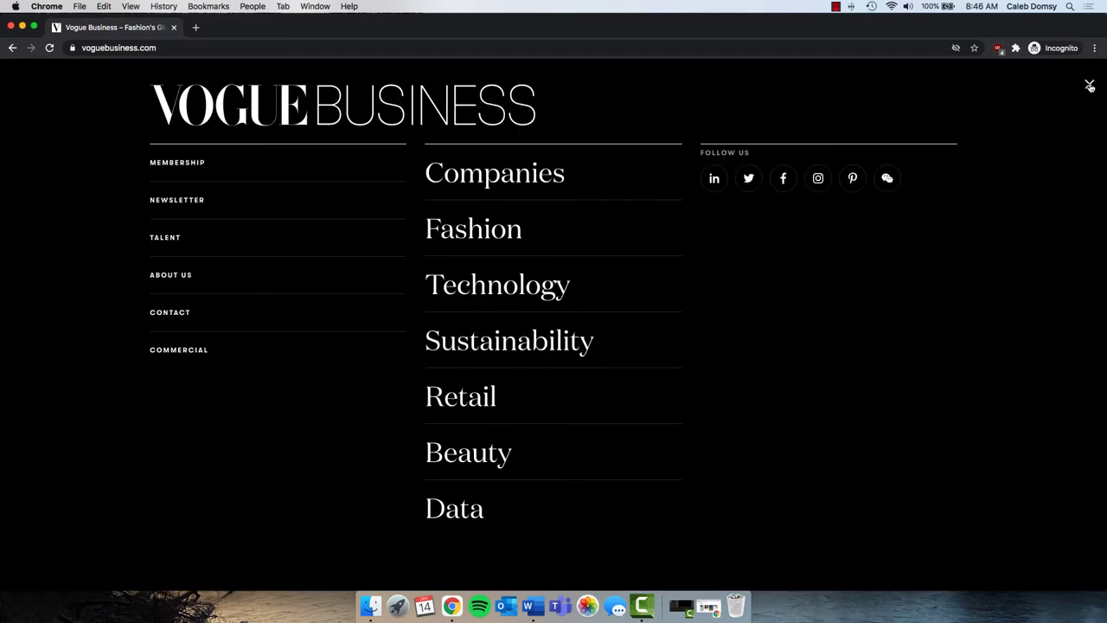
click(183, 201)
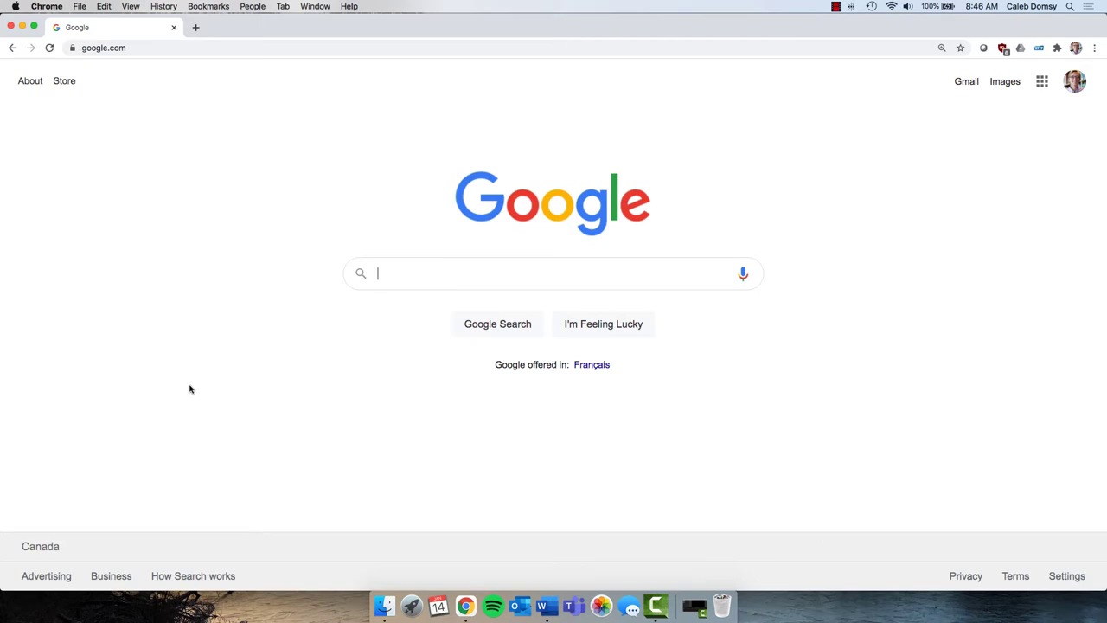
- Search the Humber Libraries site for 'fashion' and open the Fashion research guide
text(humber l)
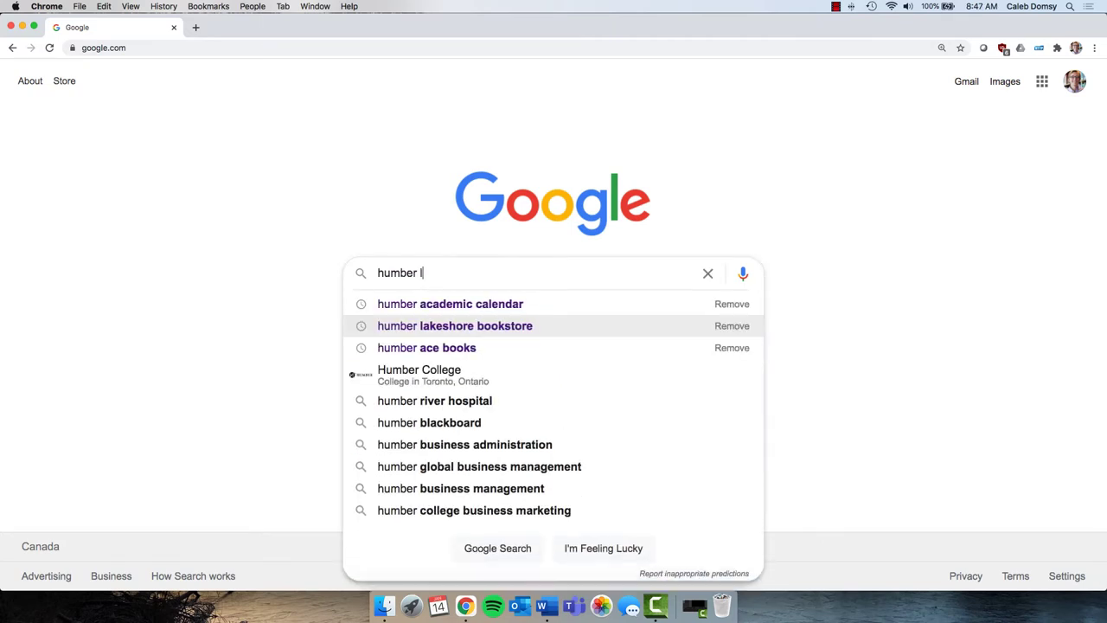
text(ibraries)
key(Return)
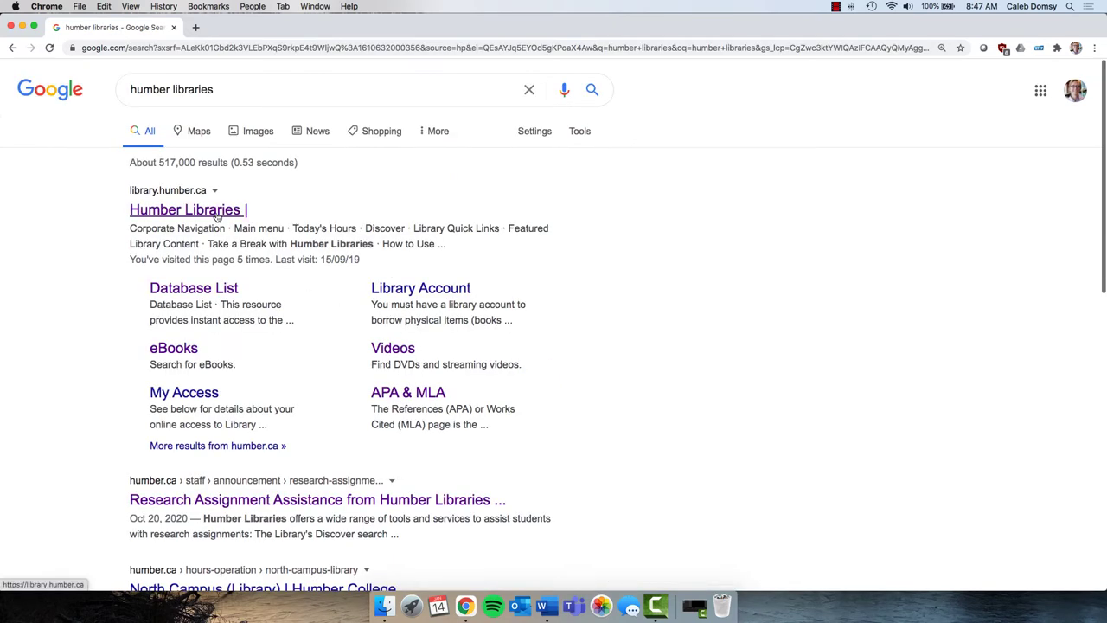
click(231, 213)
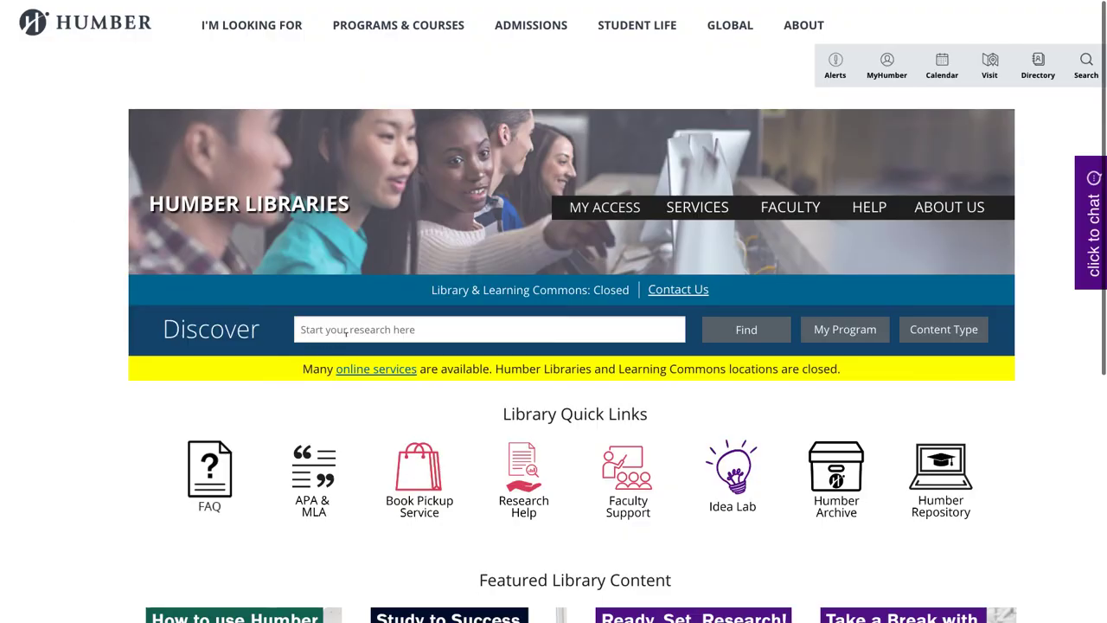
text(fashion)
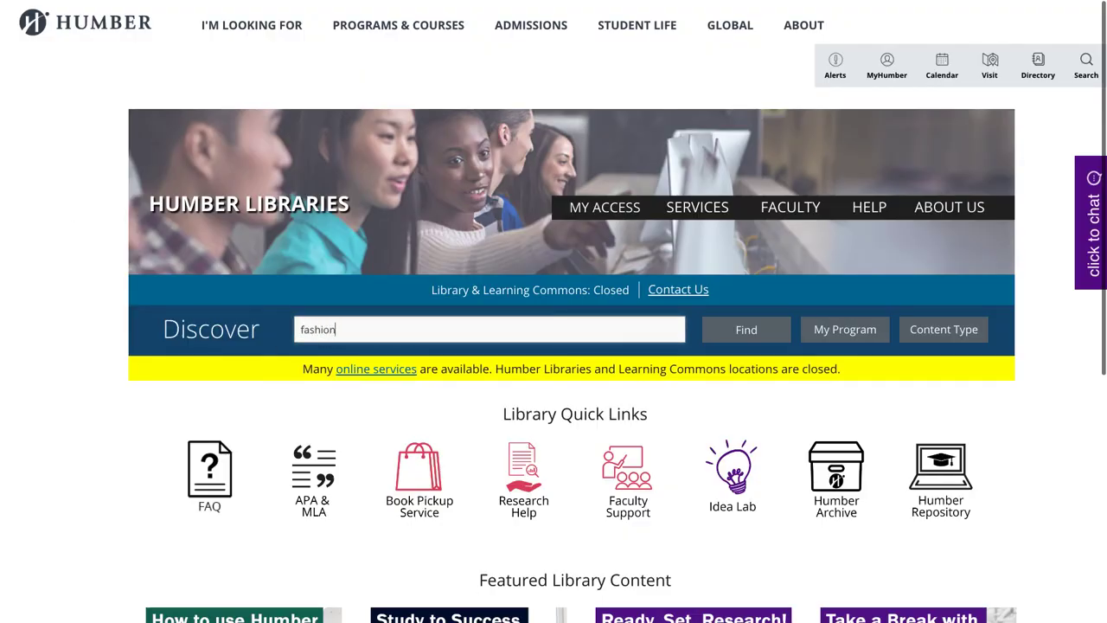
click(751, 334)
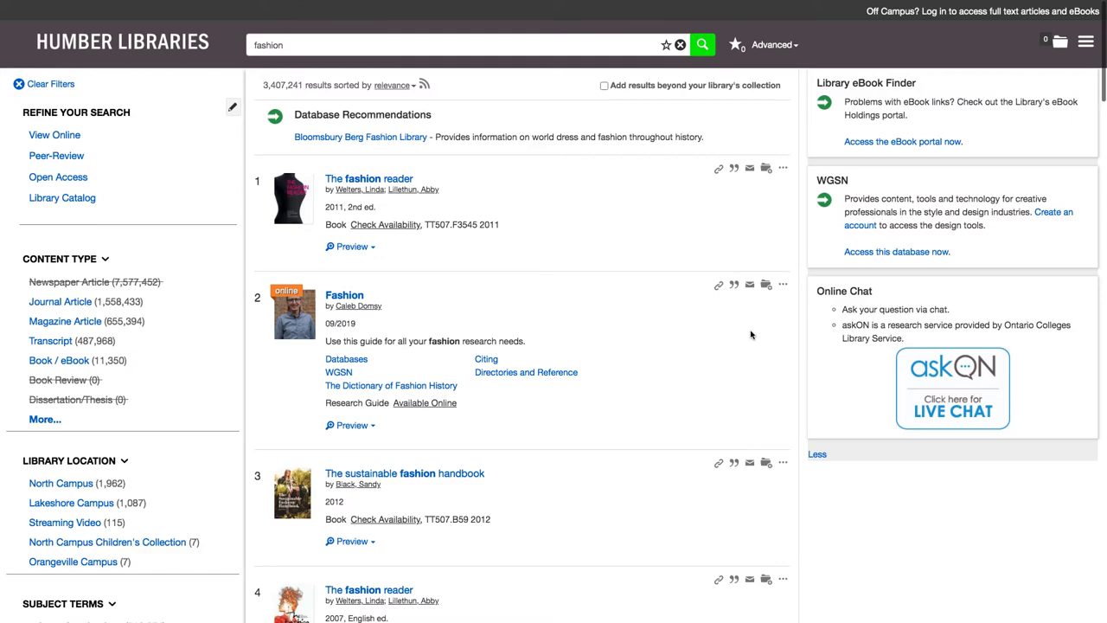
click(350, 295)
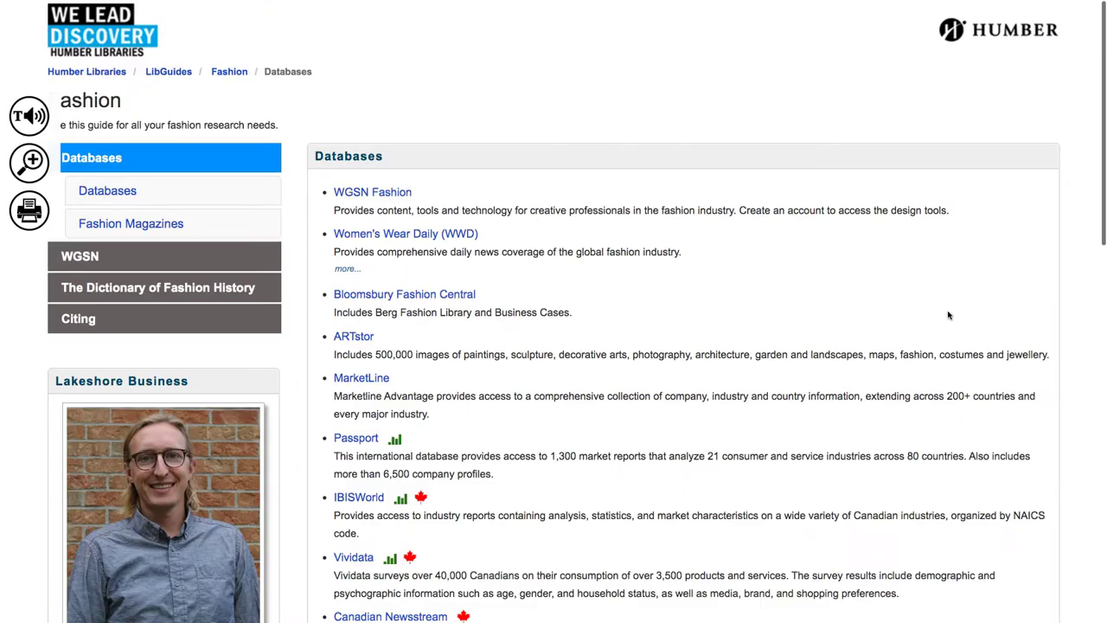
- Open Women's Wear Daily from the guide and scroll through its Business section stories
click(468, 234)
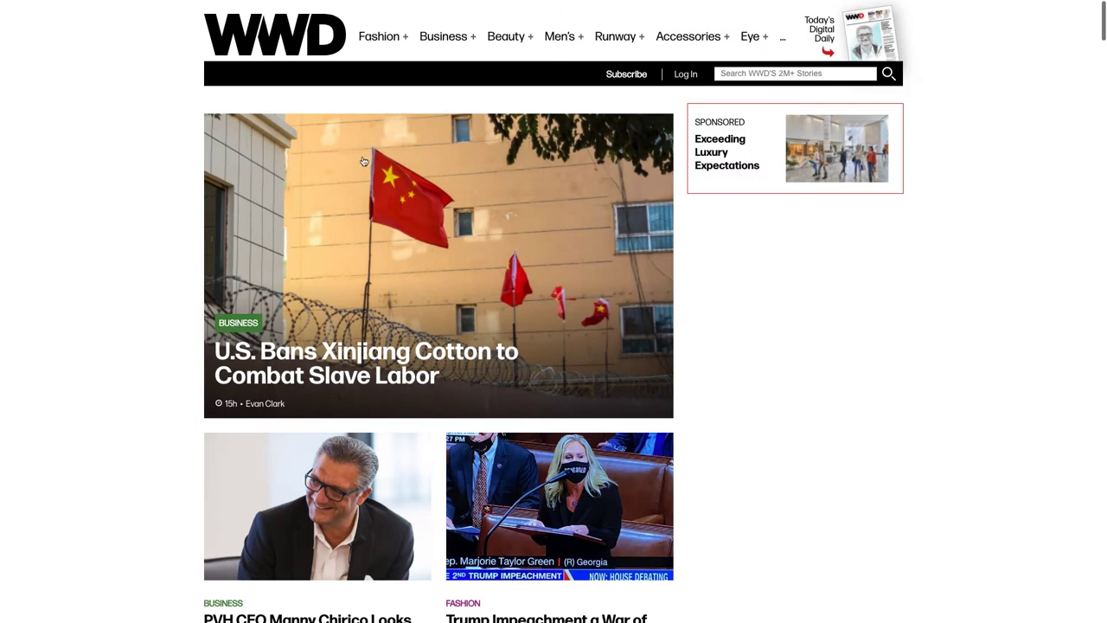
click(442, 40)
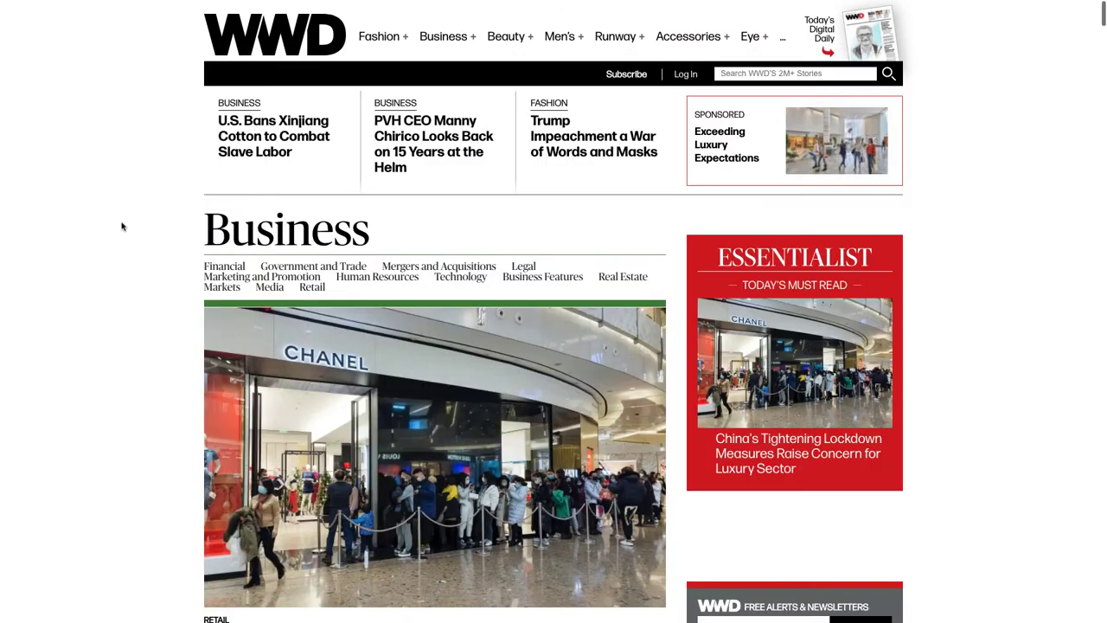
scroll(122, 227, down, 3)
scroll(122, 227, down, 5)
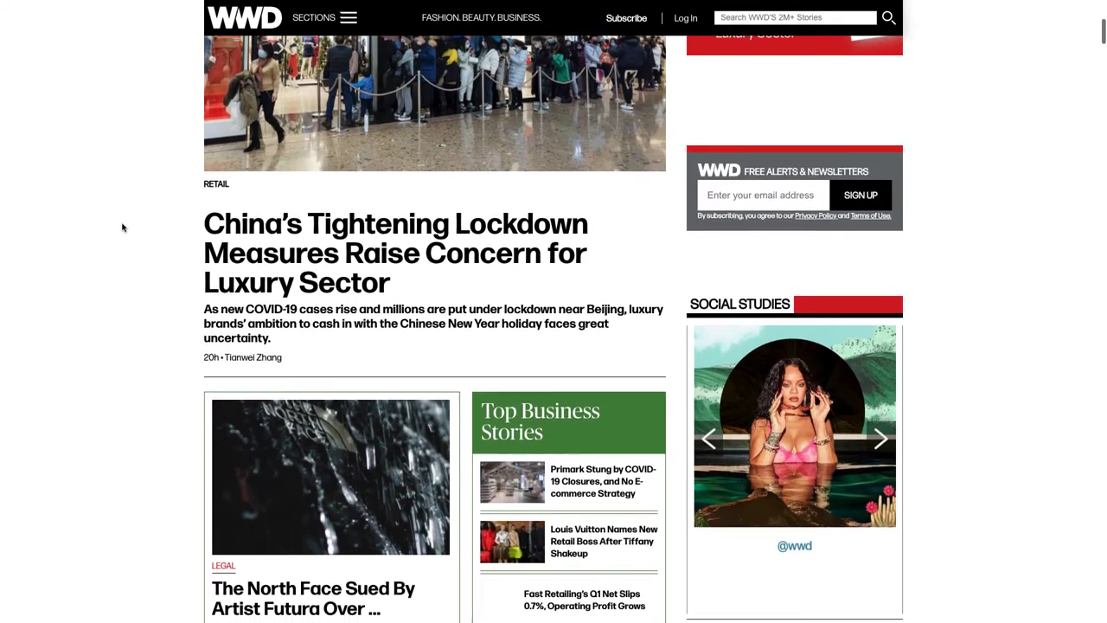
scroll(122, 227, down, 2)
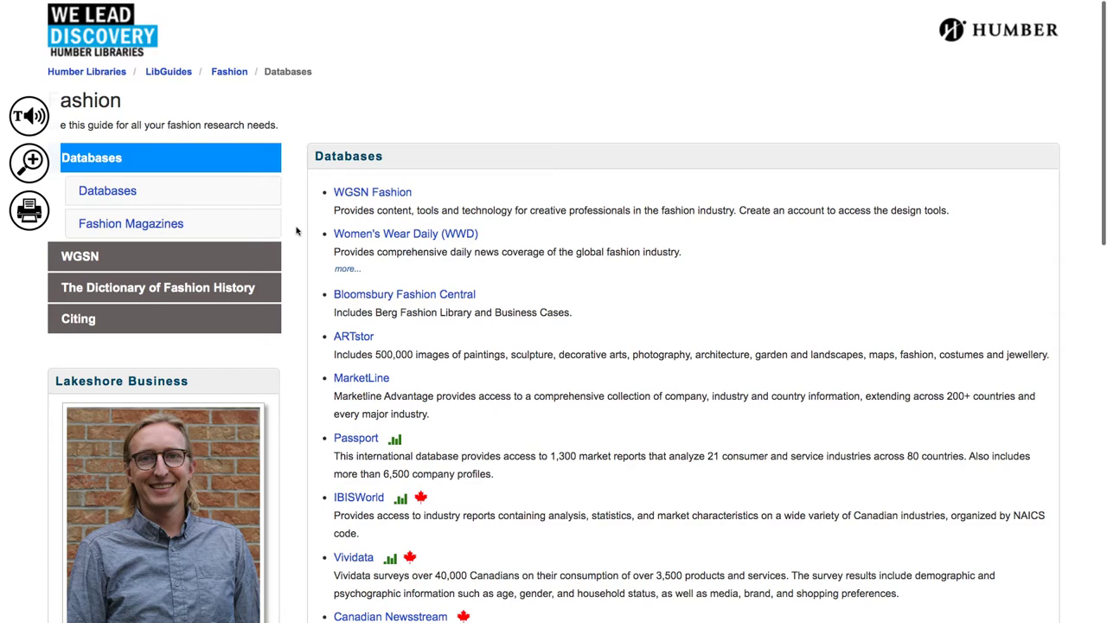
- Open Sourcing Journal from the Fashion Magazines list and go to its Business News topic
scroll(296, 231, down, 8)
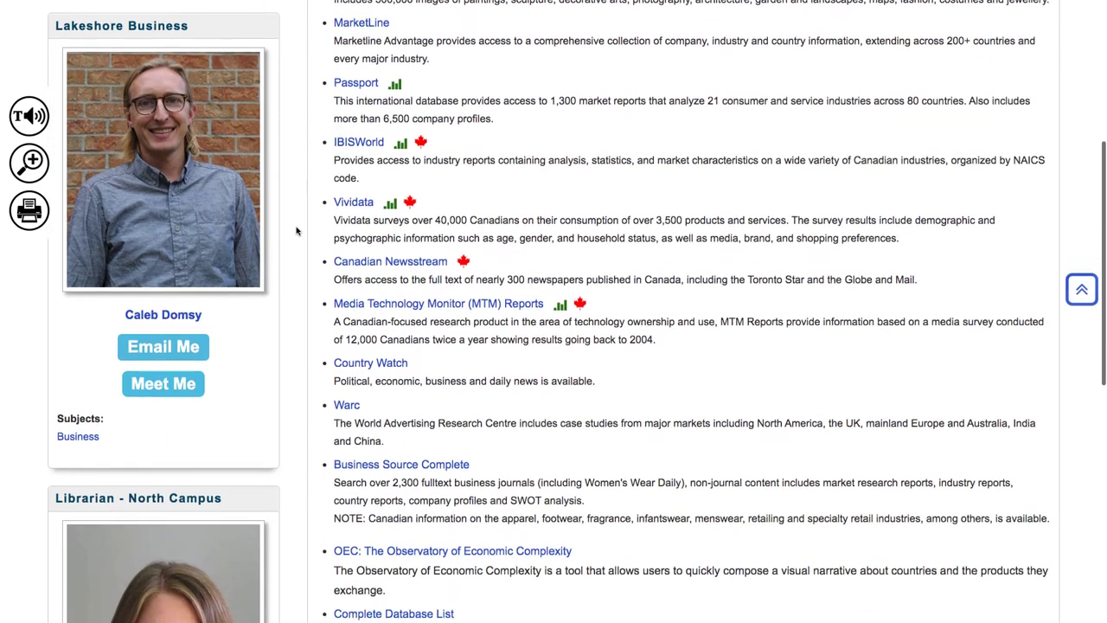
scroll(296, 231, down, 2)
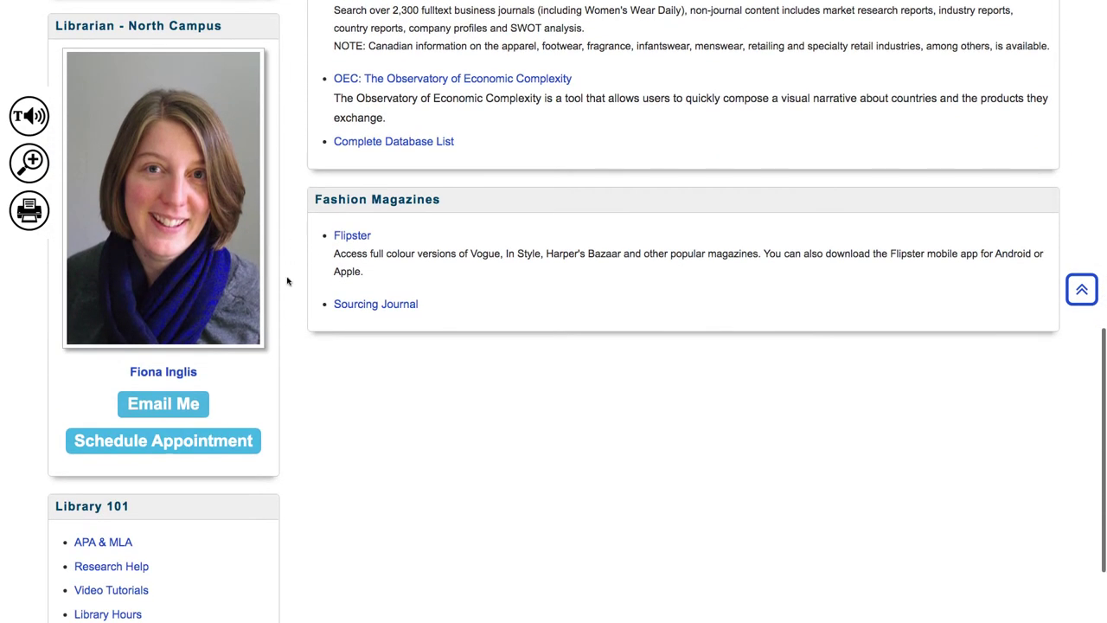
click(376, 305)
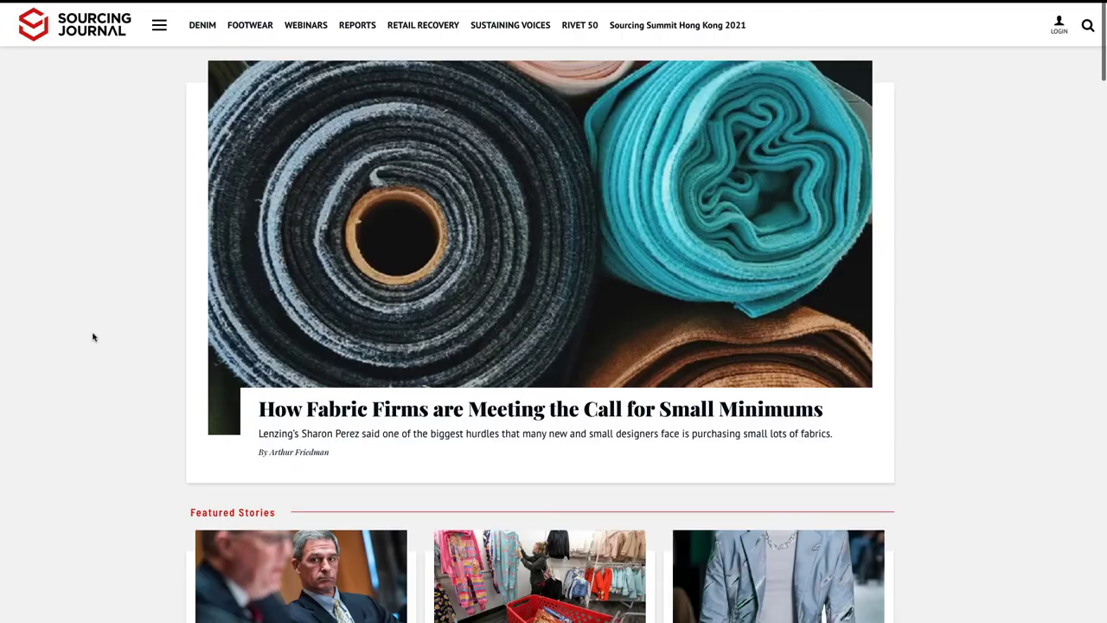
click(159, 25)
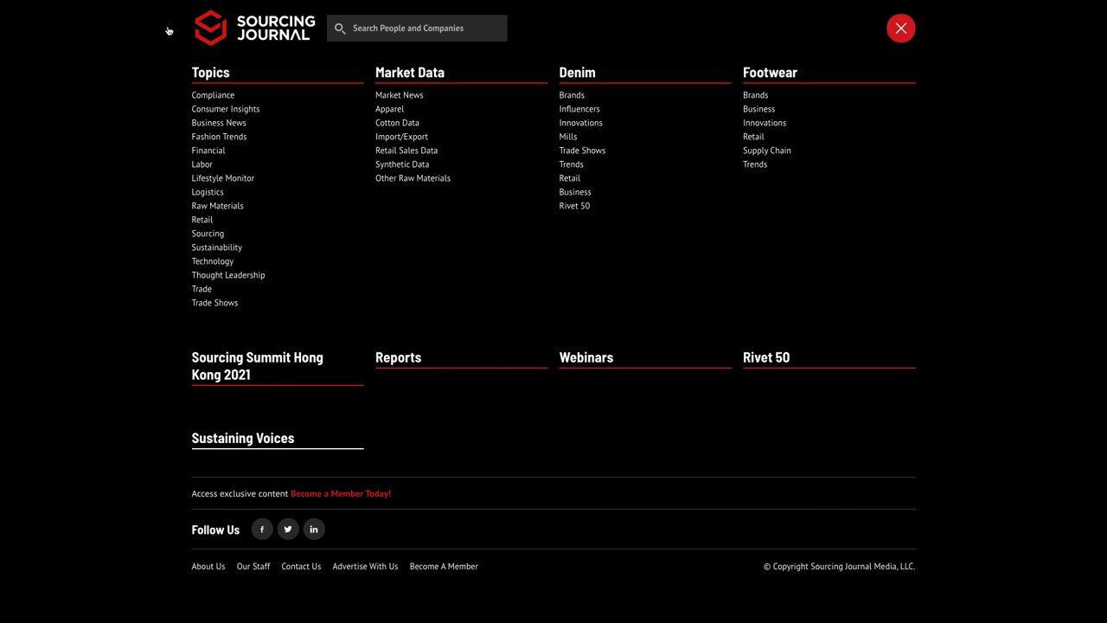
click(205, 125)
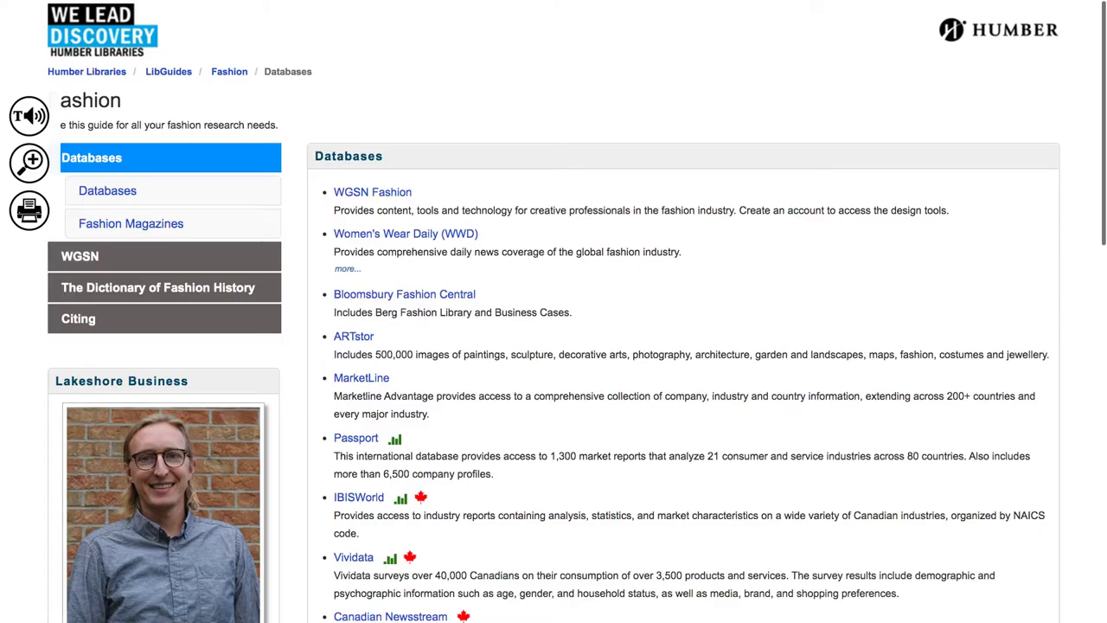
- Open Canadian Newsstream and run an advanced search for the phrase "fashion industry"
scroll(296, 460, down, 3)
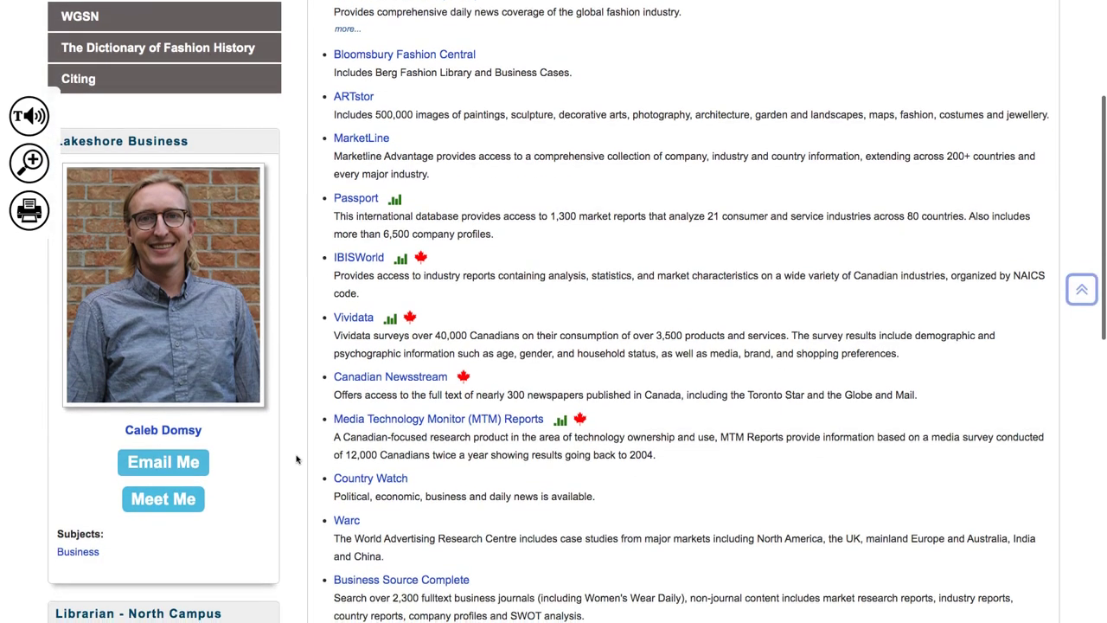
scroll(297, 459, down, 2)
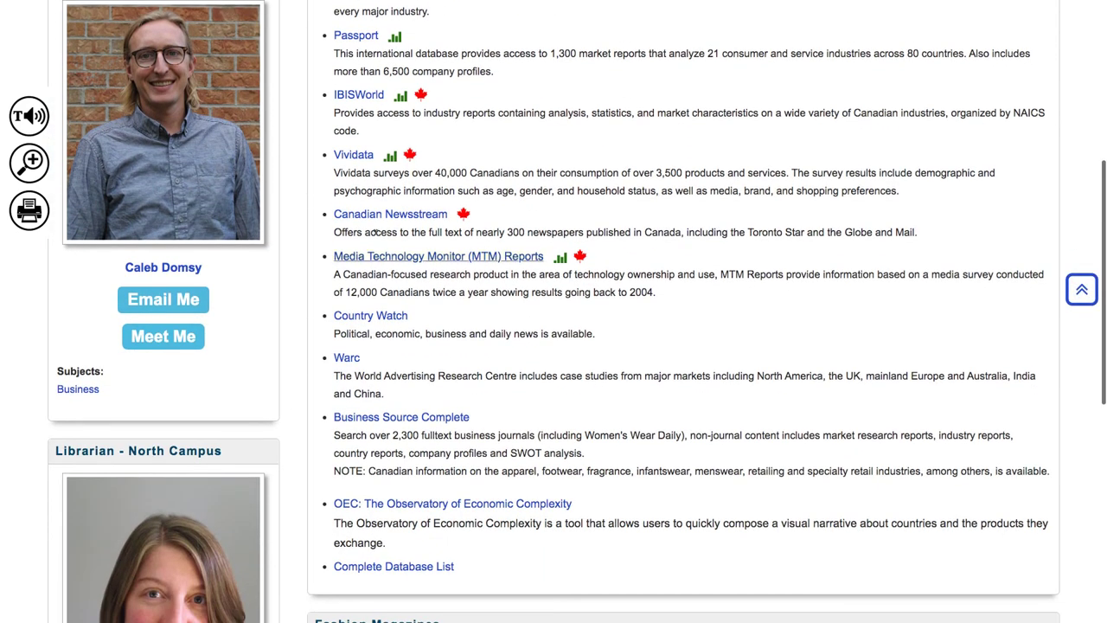
click(391, 213)
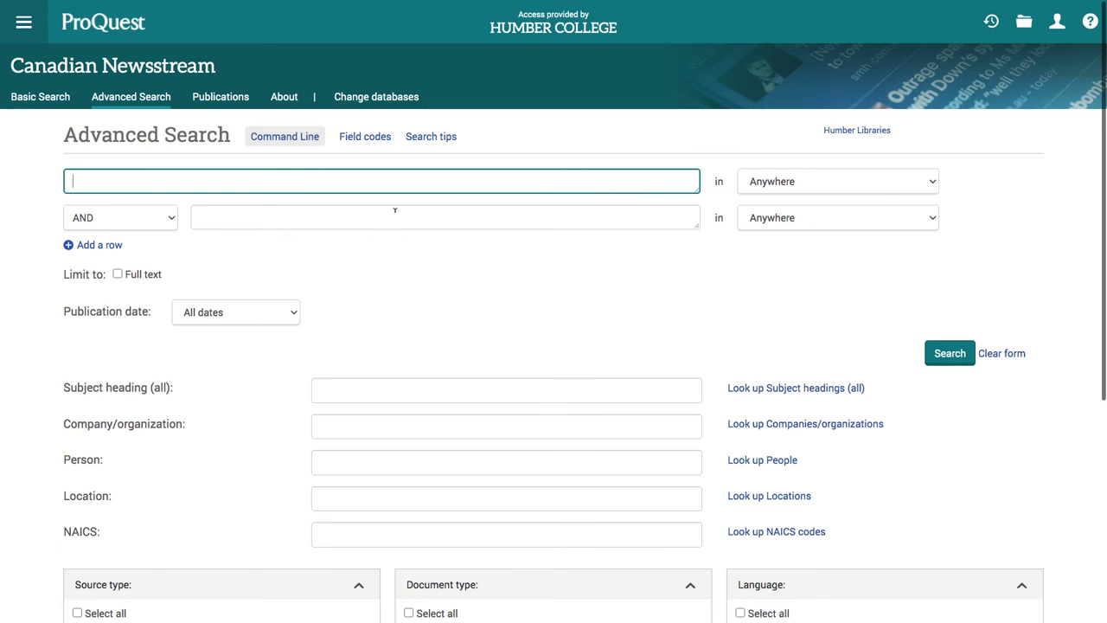
text("fashion industry")
click(947, 353)
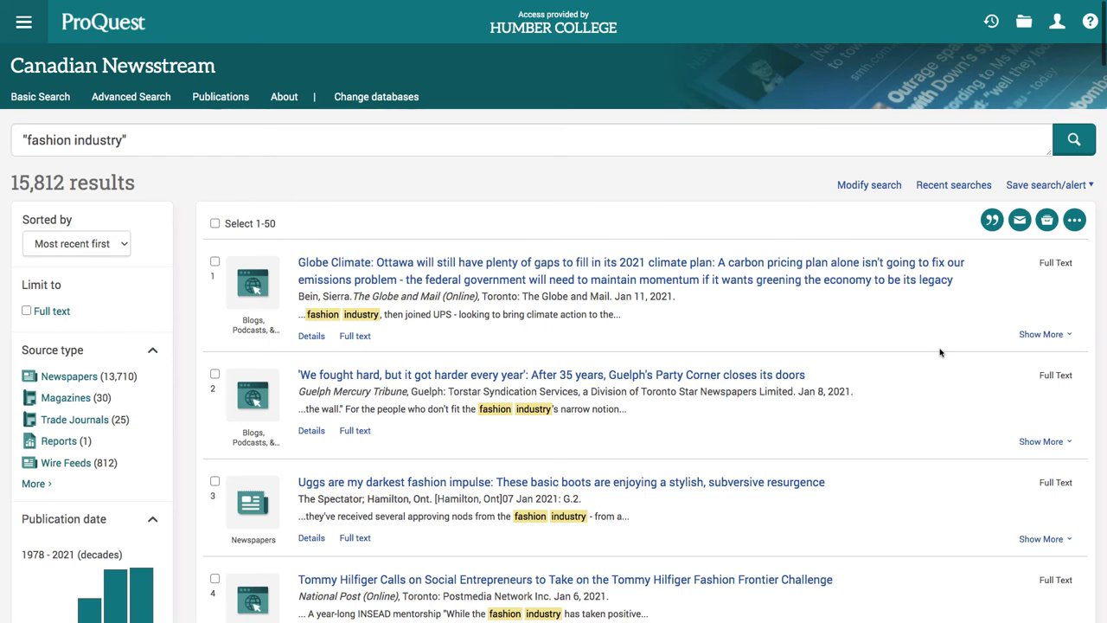
- Filter Publication title to The Globe and Mail, Toronto Star and National Post
scroll(179, 386, down, 3)
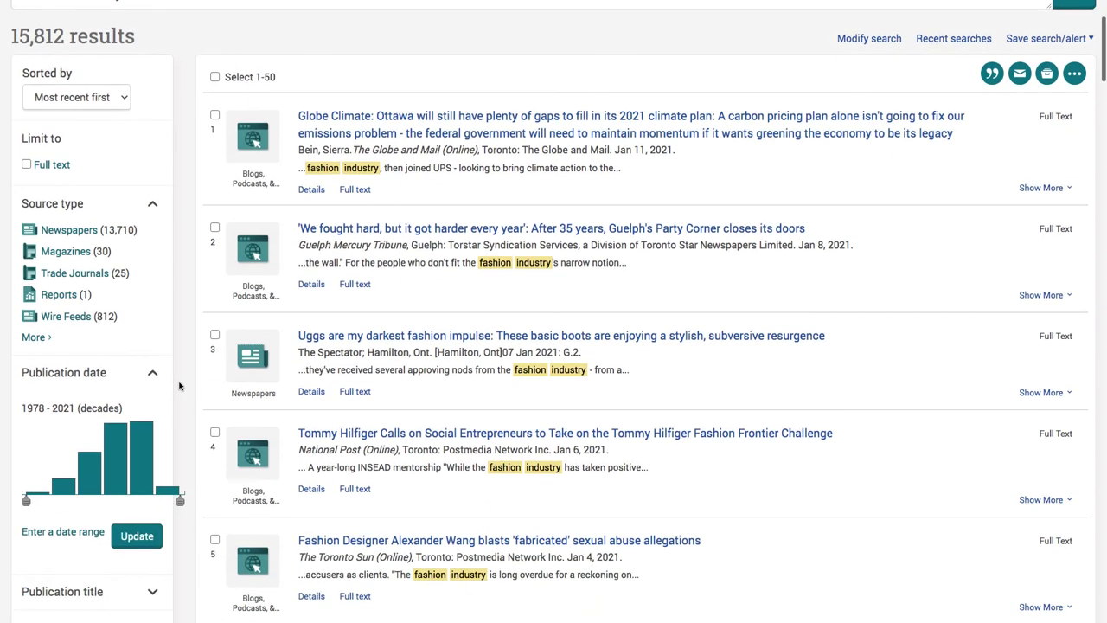
scroll(179, 386, down, 5)
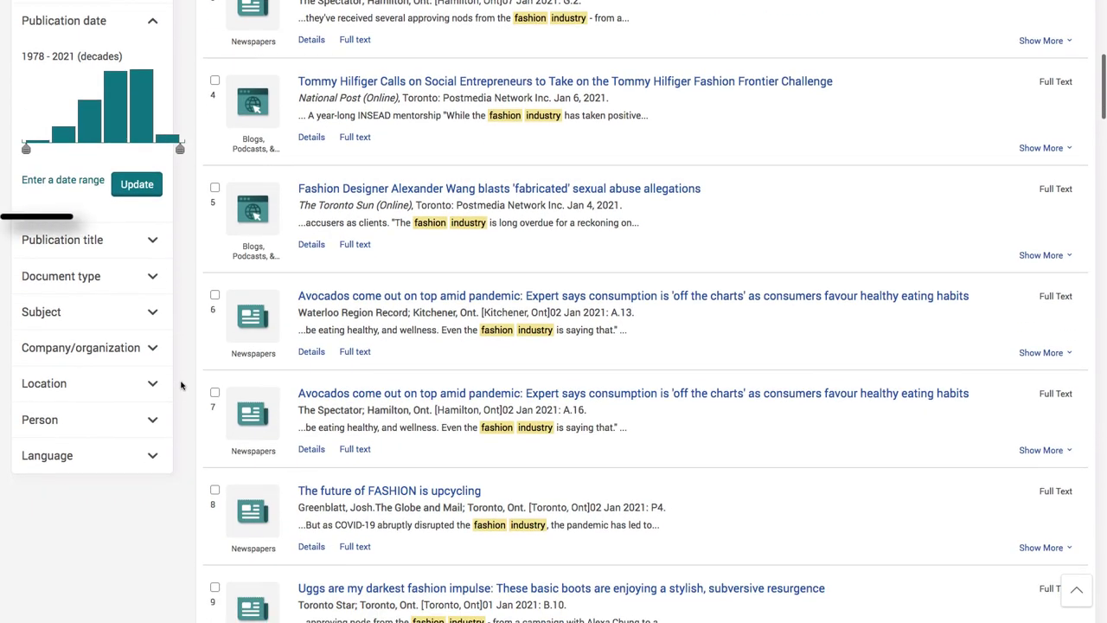
click(152, 244)
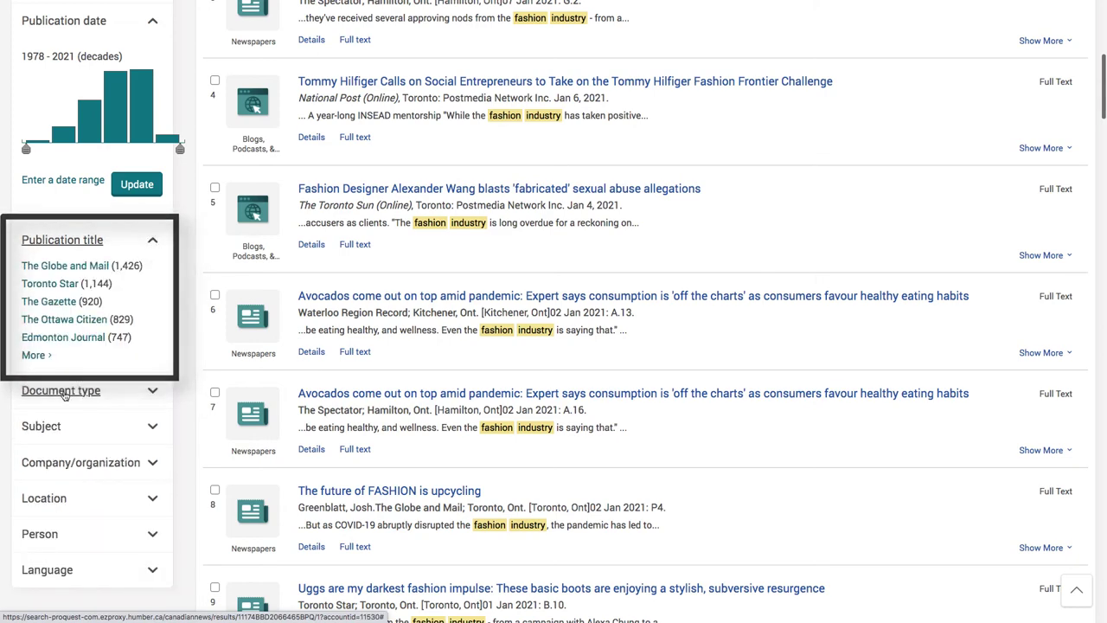
click(37, 355)
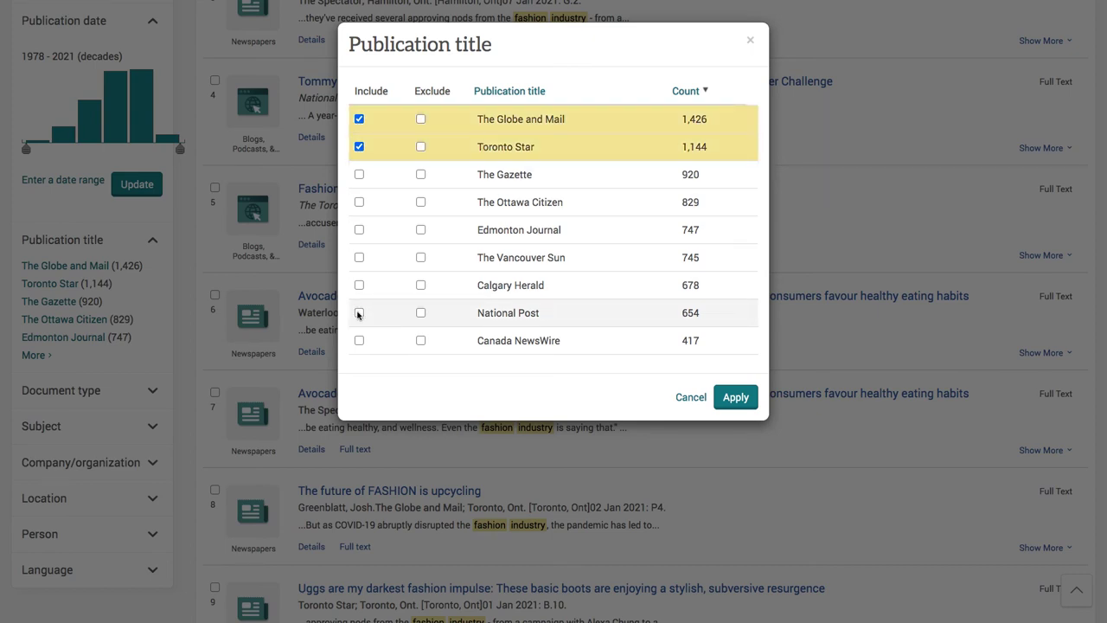
click(735, 398)
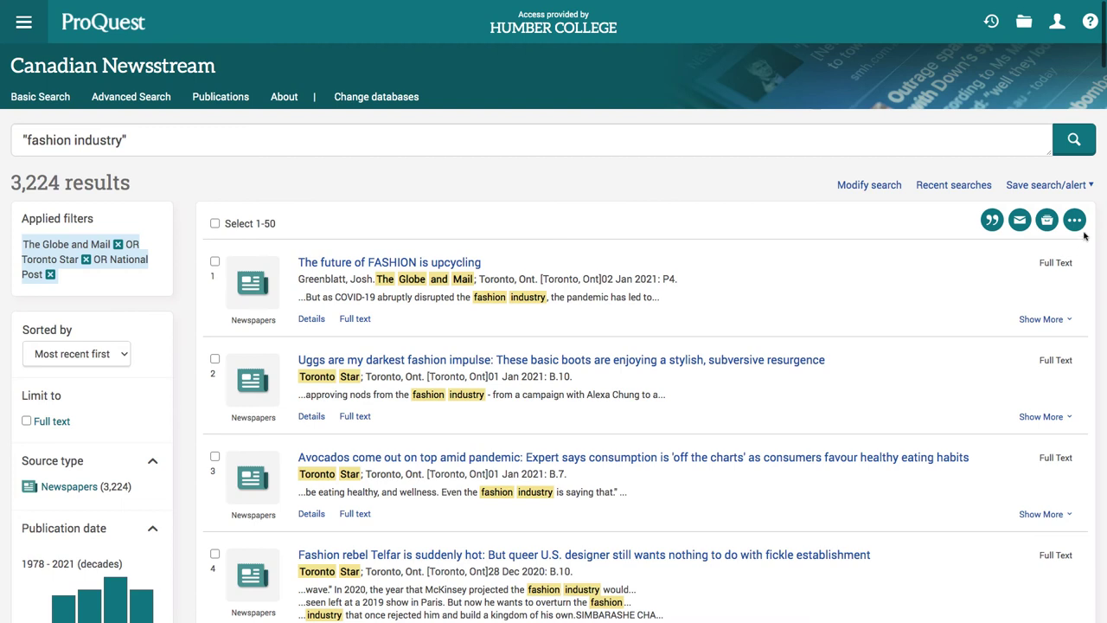
- Start an alert named 'Fashion Newspaper Articles' with the recipient e-mail and a matching subject
click(1071, 187)
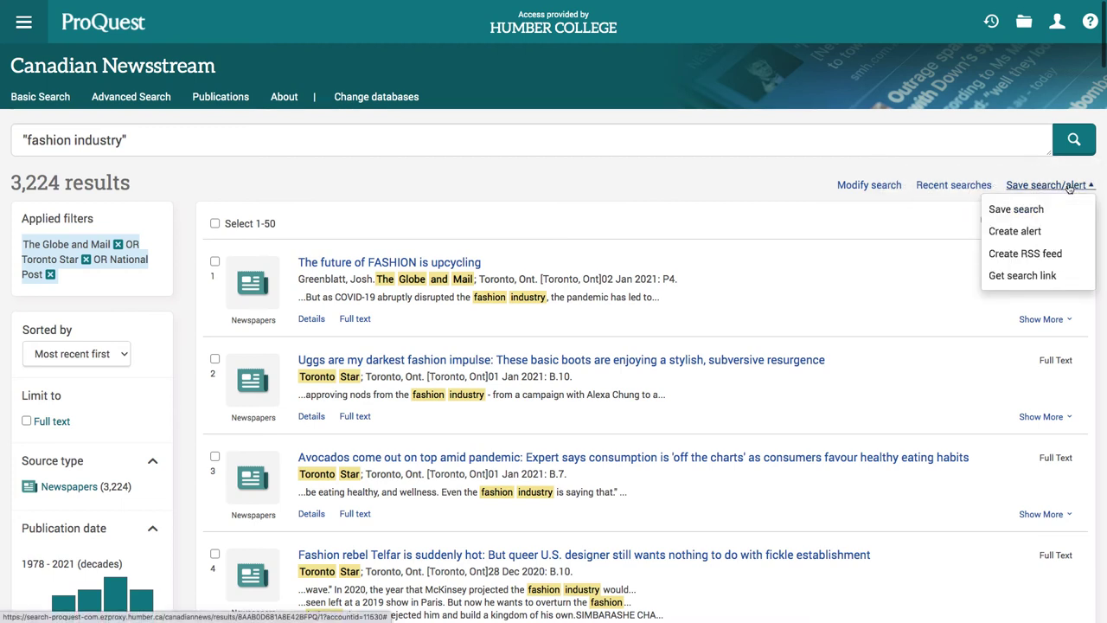
click(1025, 231)
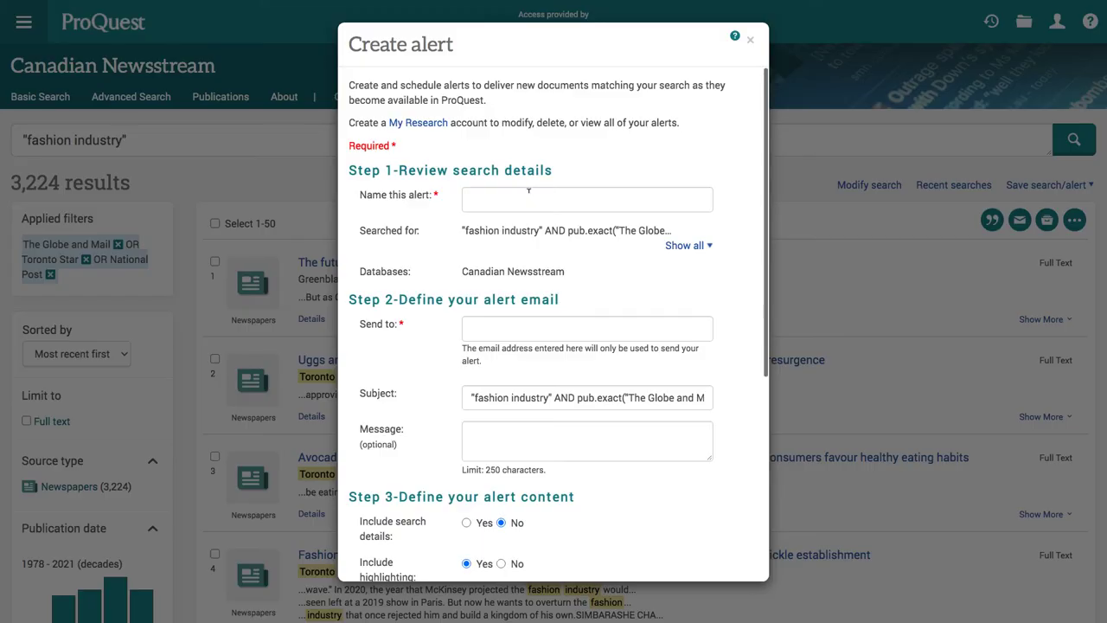
click(525, 195)
text(Fashion N)
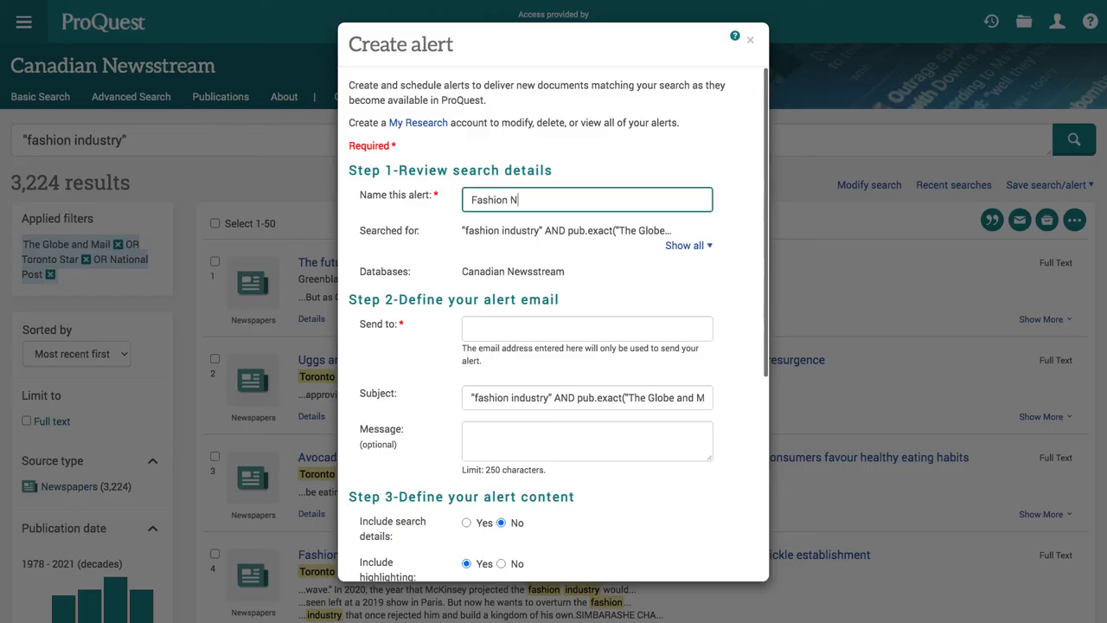
text(ewspaper Articles)
click(487, 324)
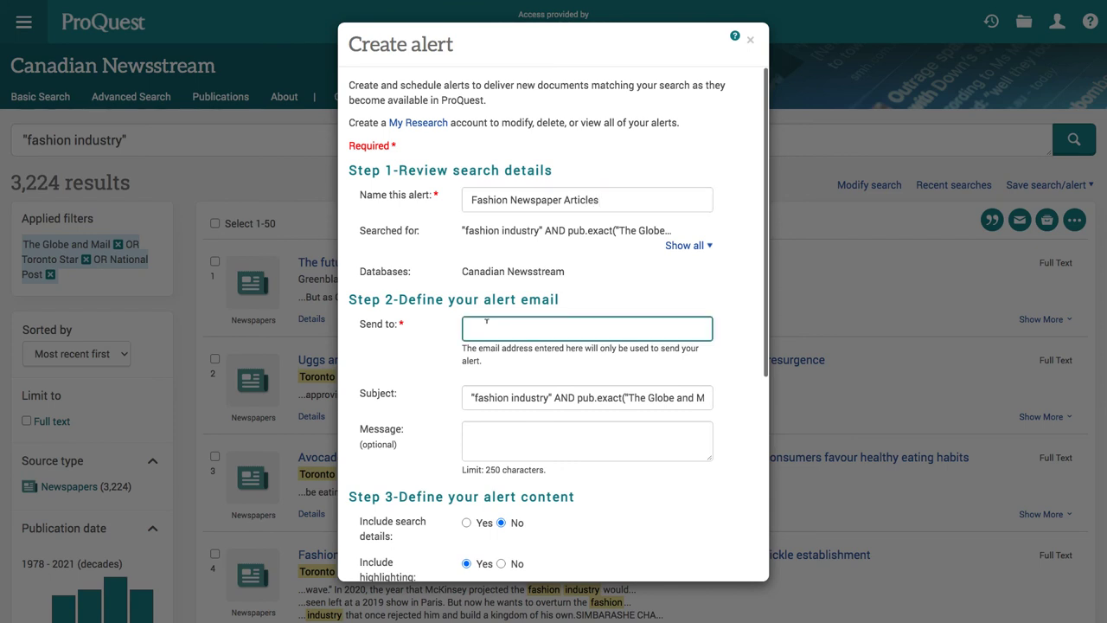
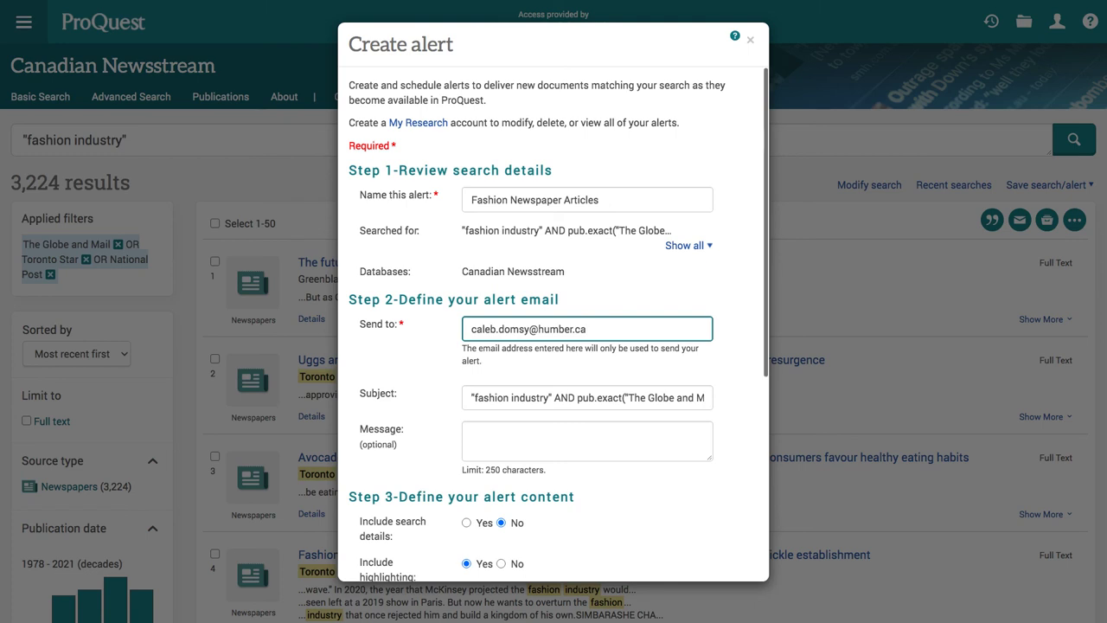
triple_click(578, 397)
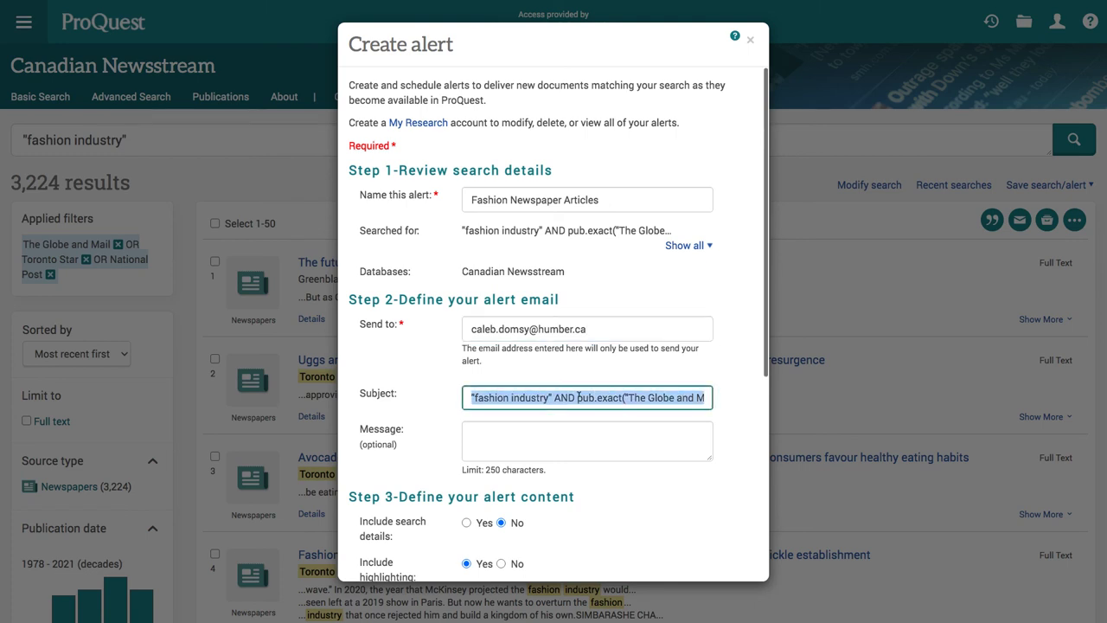
text(Fashion Newspaper Articles)
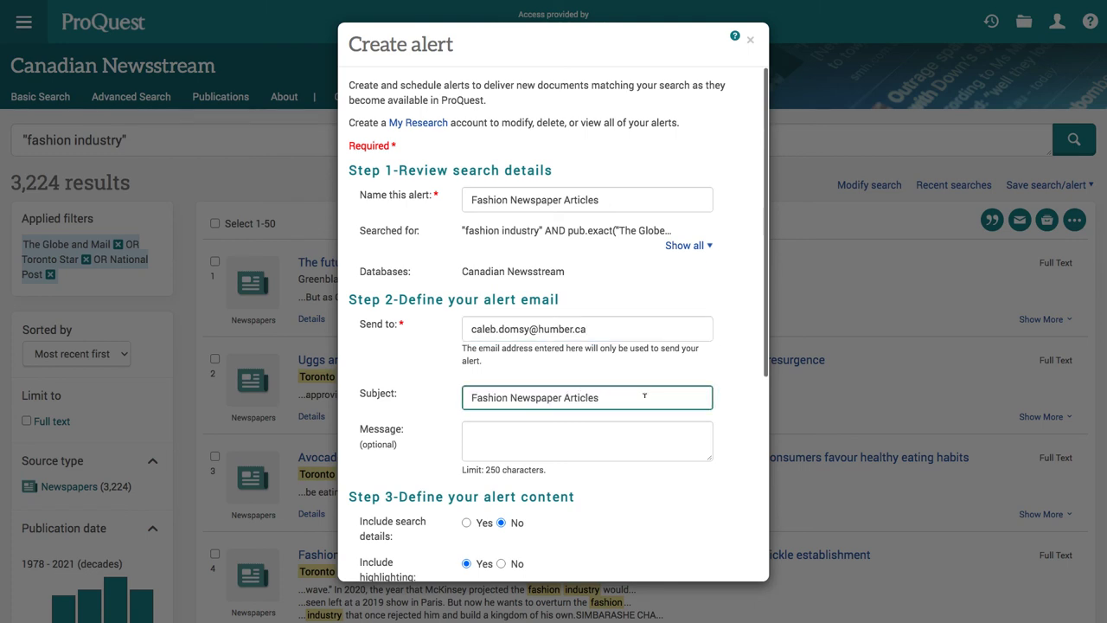
- Schedule the alert weekly on Mondays, stopping after 4 months, and create it
scroll(644, 398, down, 5)
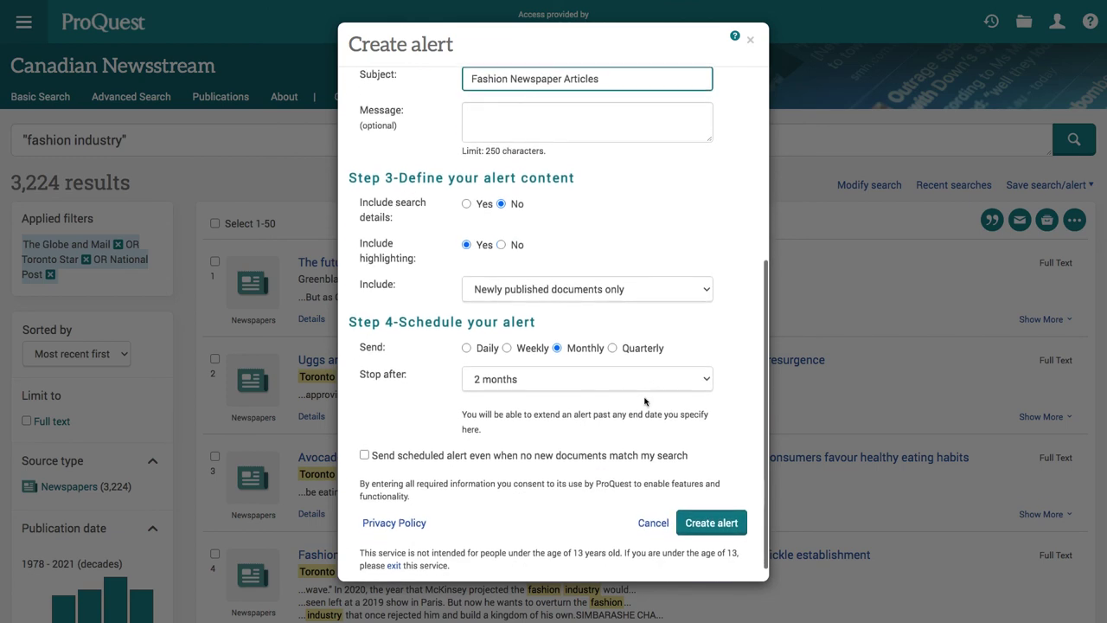
click(507, 347)
click(502, 382)
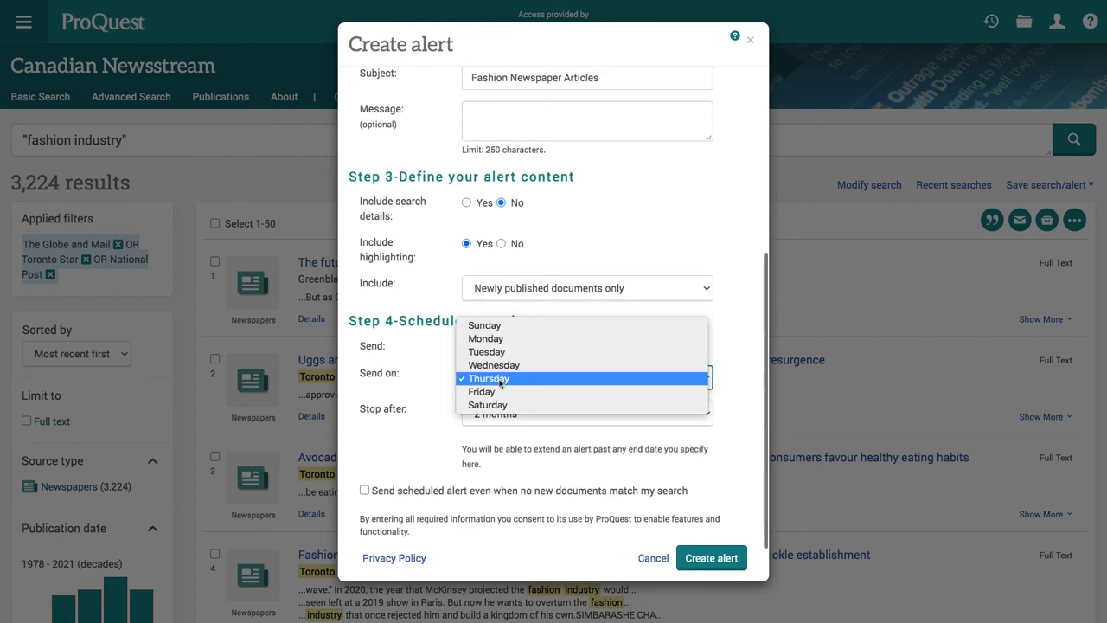
click(500, 339)
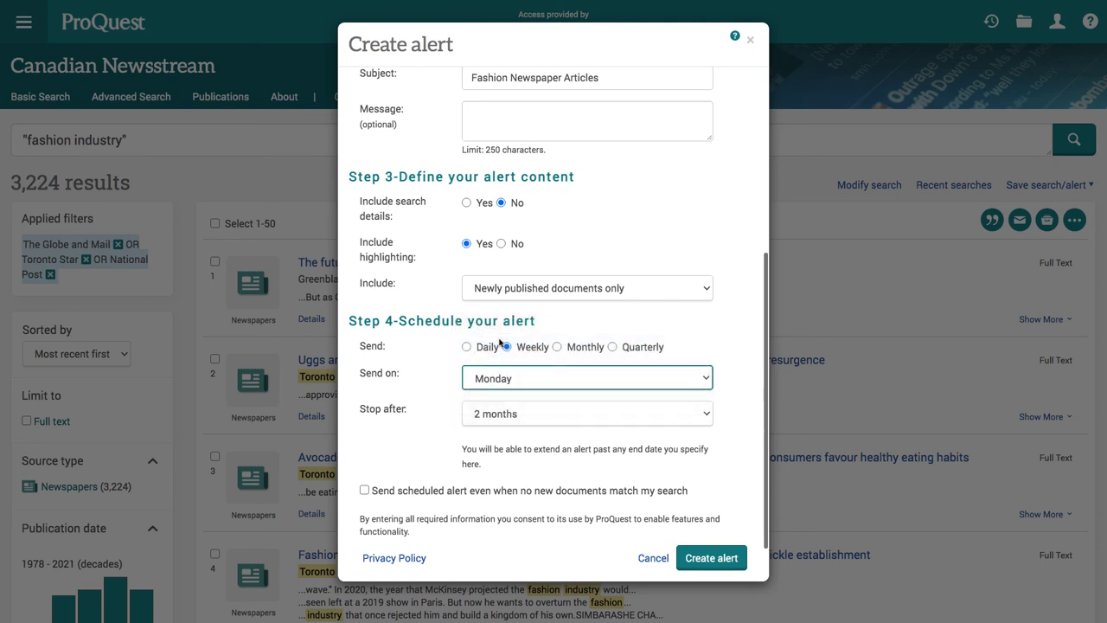
click(500, 413)
click(501, 415)
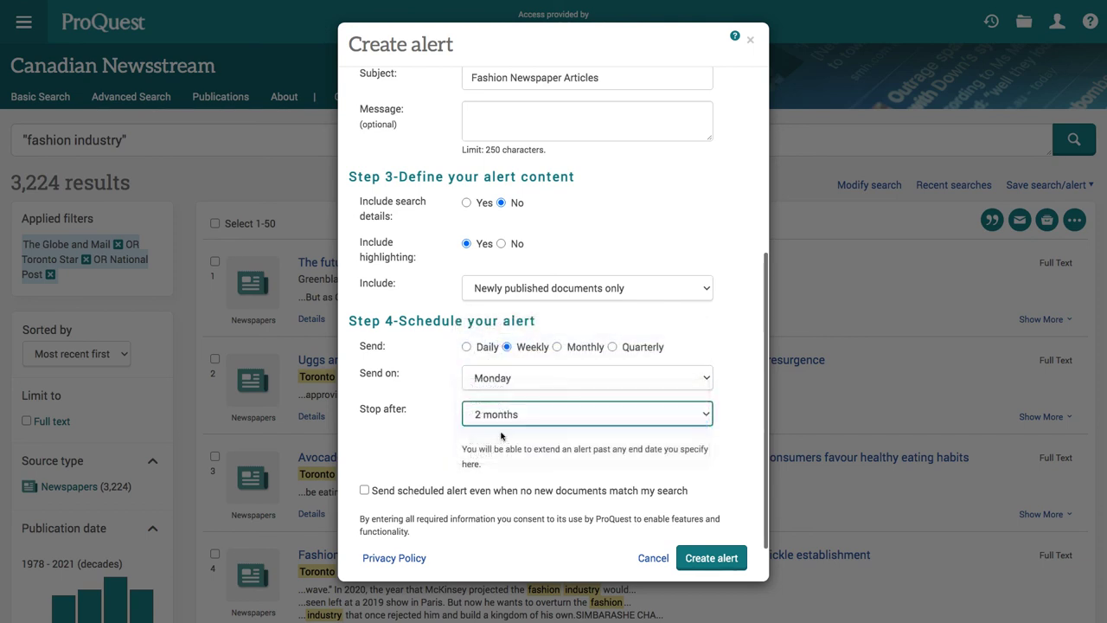
key(Down)
key(Down)
click(711, 558)
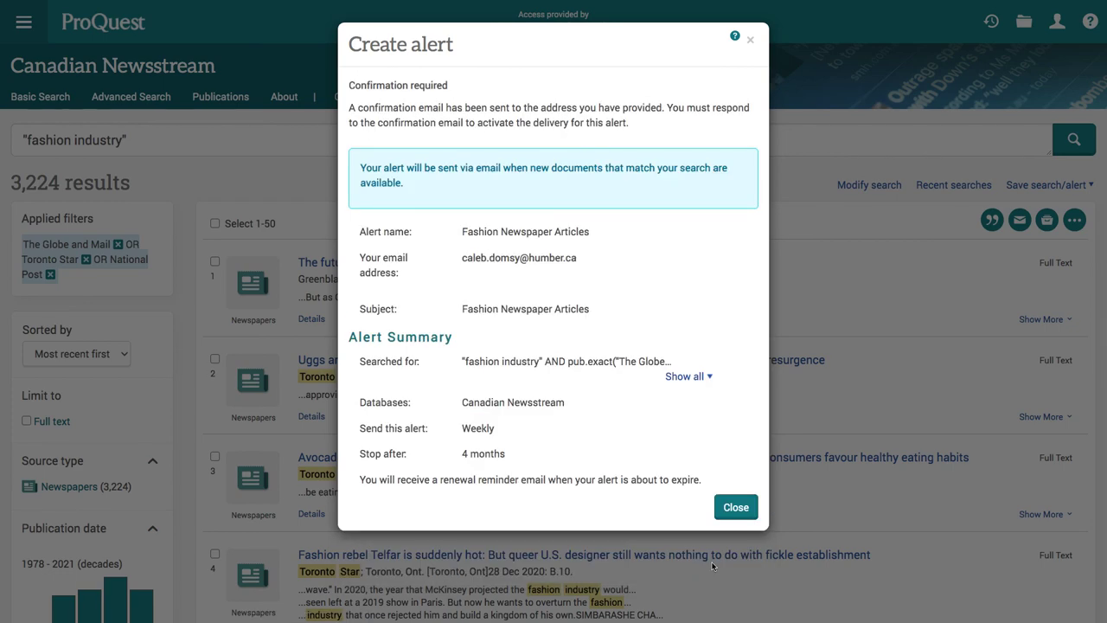
- Close the ProQuest alert confirmation summary
click(737, 508)
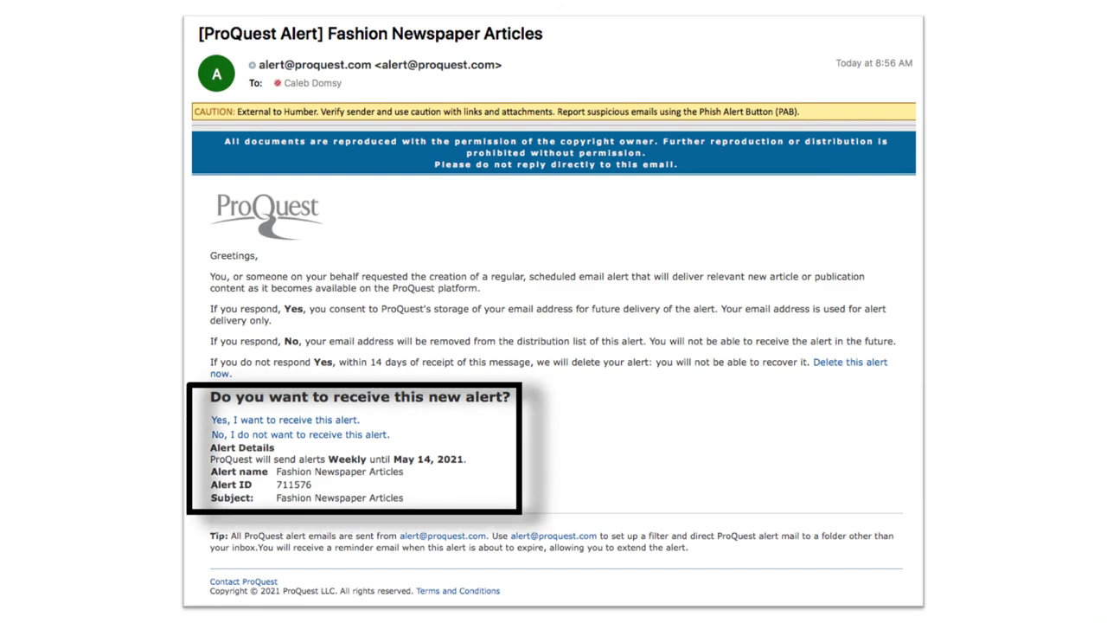